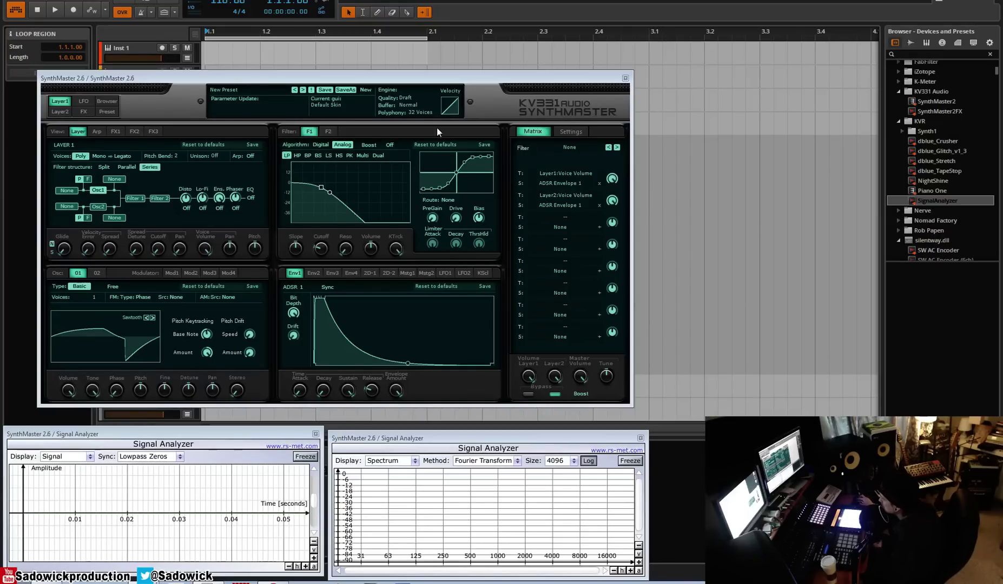
# - Reset the preset to its defaults from the New menu, giving a polyphonic sawtooth oscillator 1
pyautogui.click(368, 92)
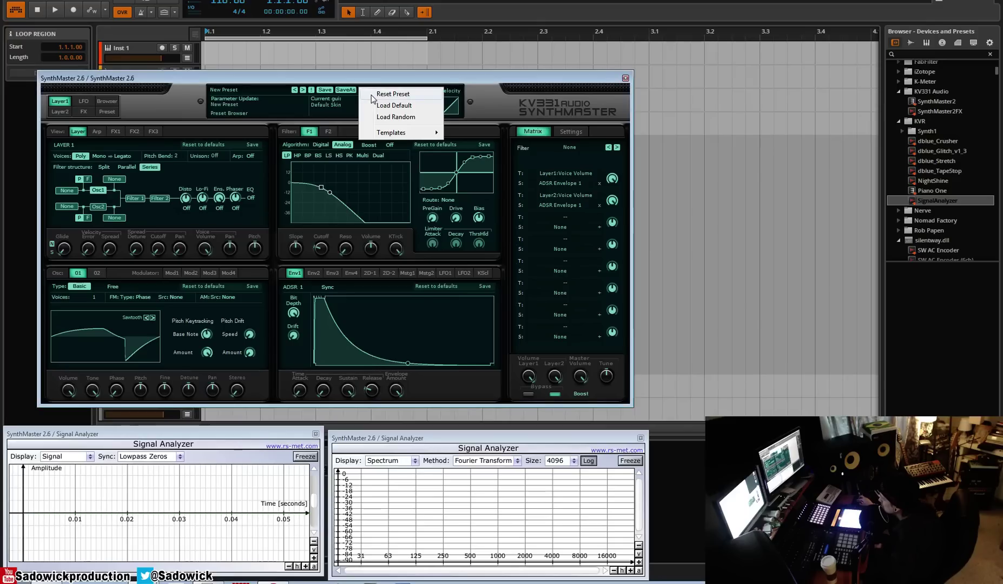
pyautogui.click(371, 94)
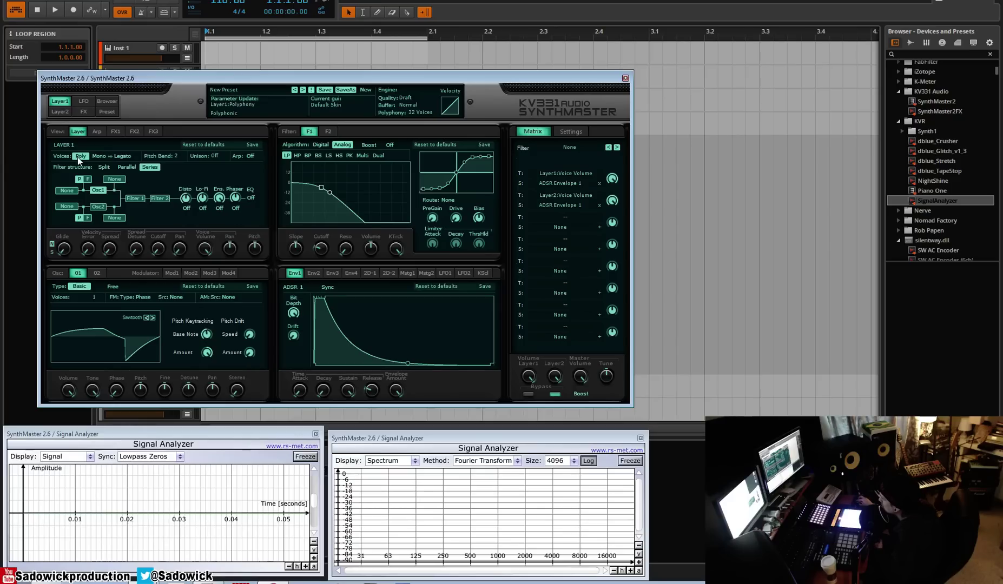
pyautogui.click(100, 156)
pyautogui.click(123, 156)
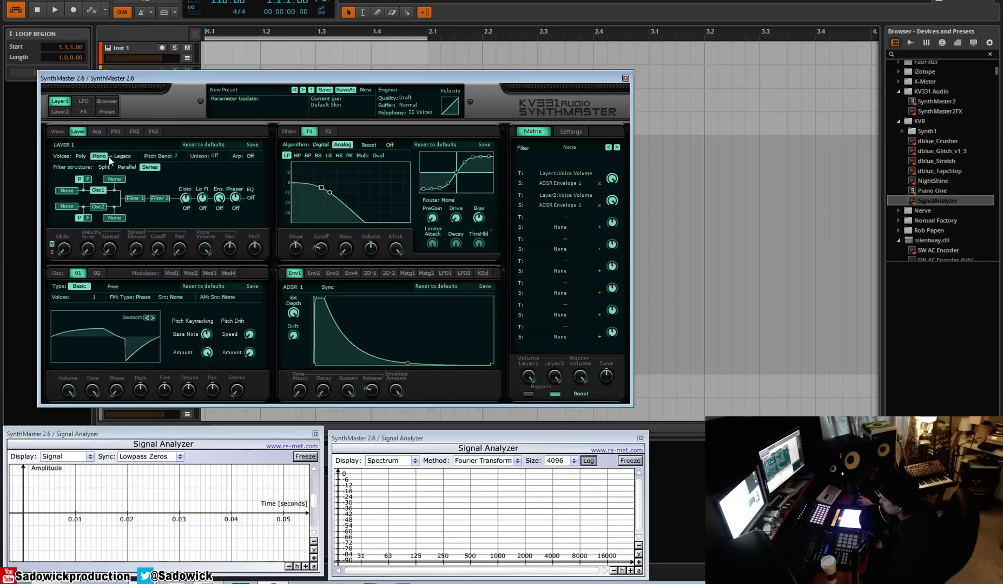
pyautogui.click(175, 156)
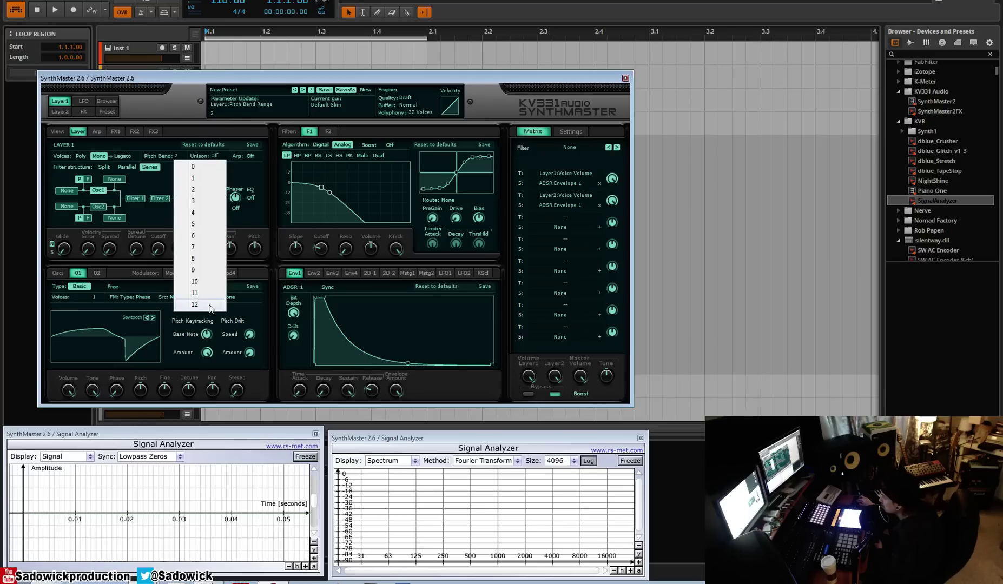
pyautogui.click(187, 285)
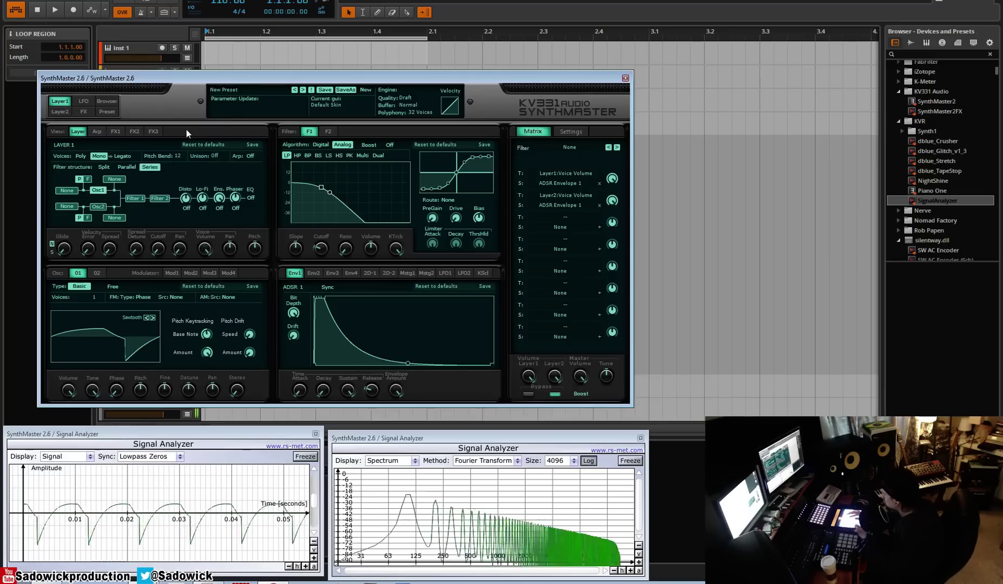
pyautogui.click(214, 156)
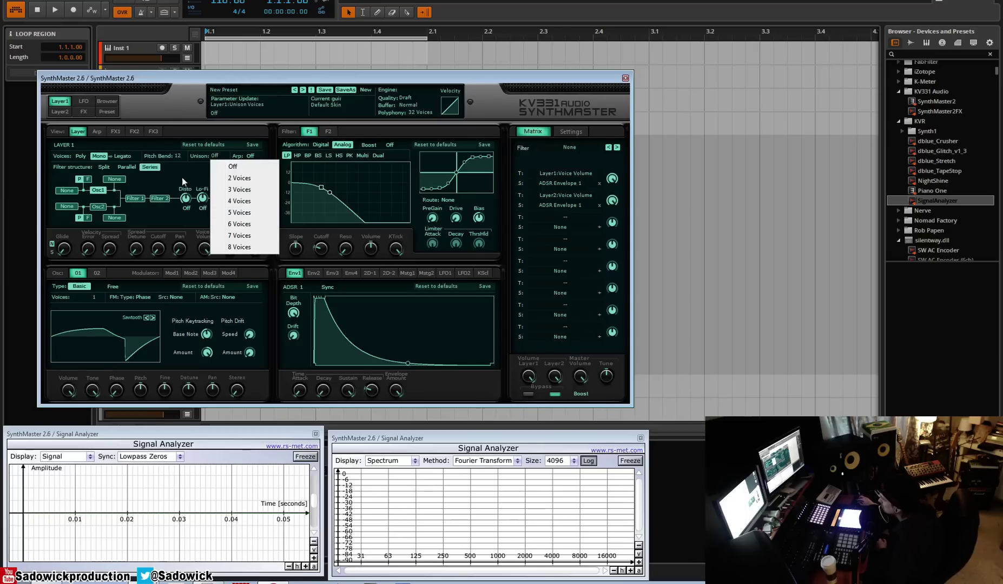
pyautogui.click(238, 247)
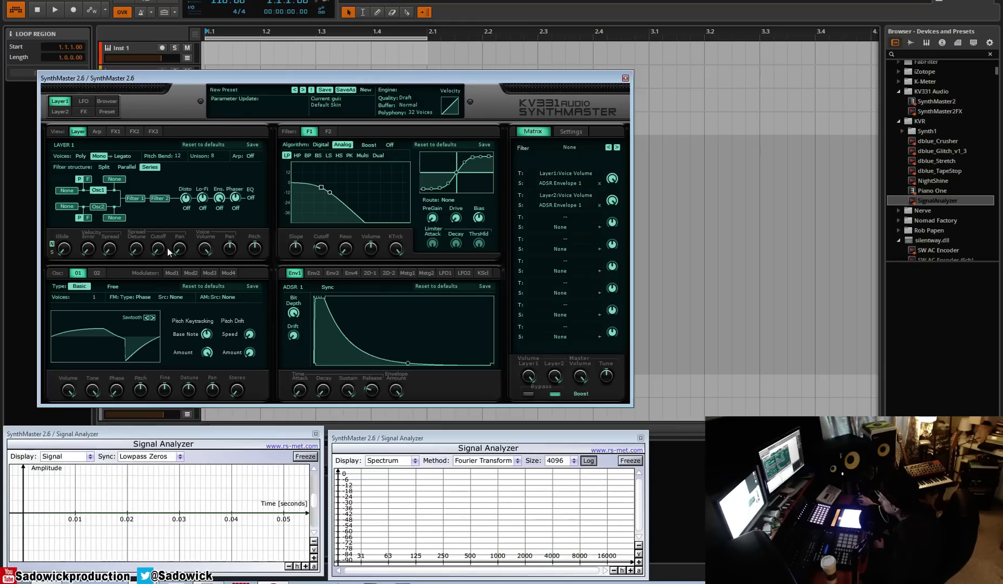
pyautogui.moveTo(139, 251); pyautogui.dragTo(143, 211)
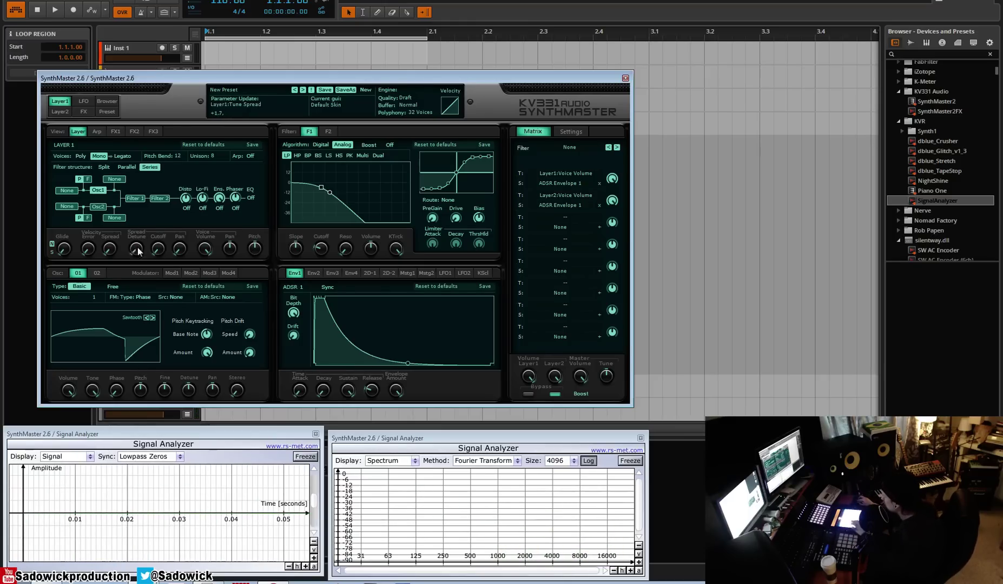
pyautogui.moveTo(135, 250); pyautogui.dragTo(171, 321)
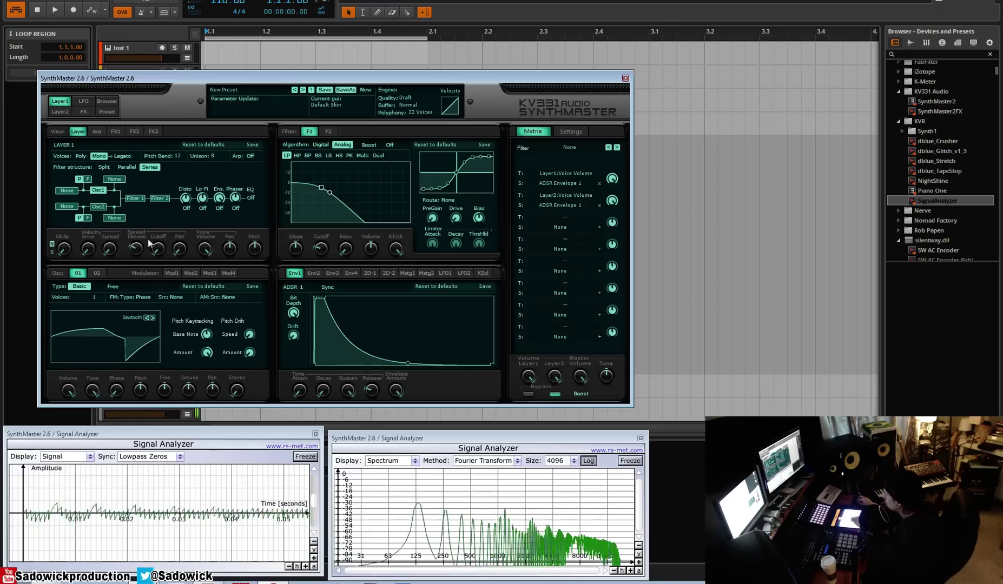
pyautogui.moveTo(109, 249); pyautogui.dragTo(118, 196)
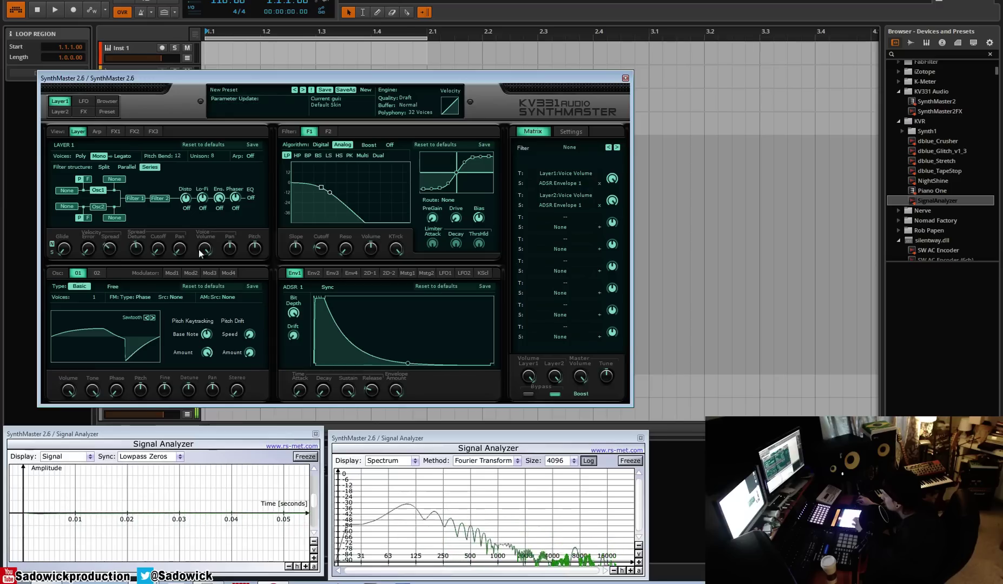
pyautogui.moveTo(228, 253); pyautogui.dragTo(234, 218)
pyautogui.moveTo(232, 260); pyautogui.dragTo(225, 192)
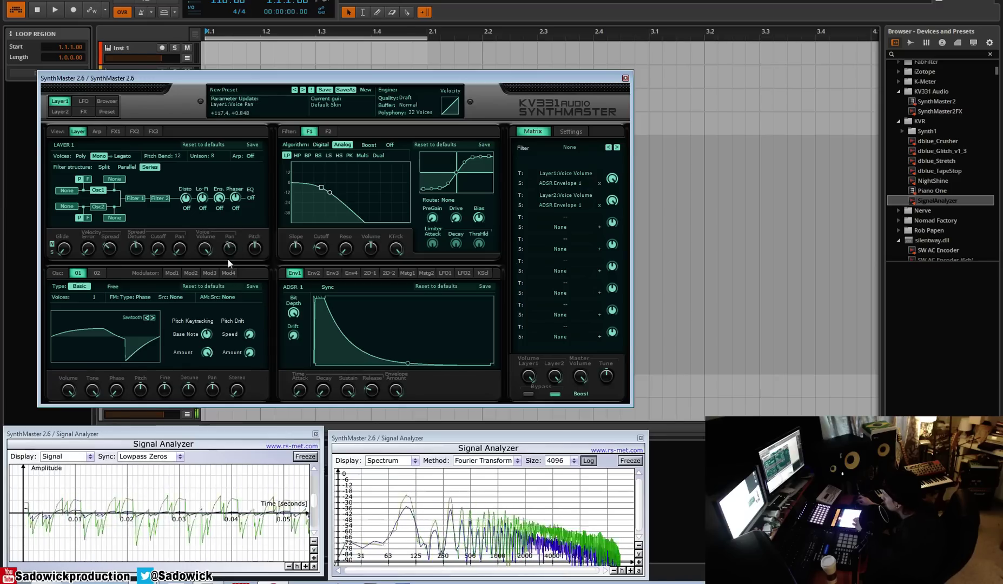
pyautogui.click(375, 93)
pyautogui.click(372, 95)
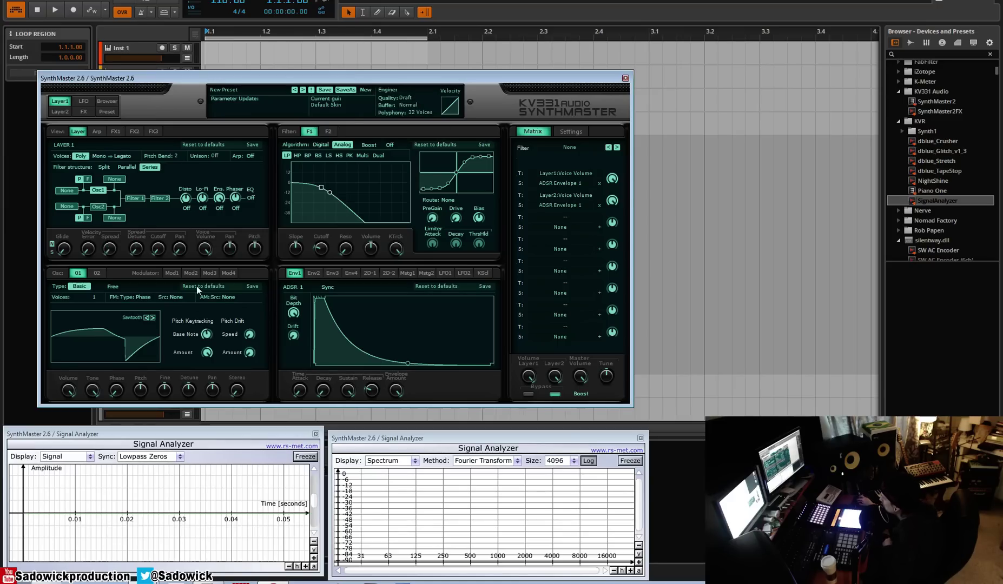
# - Turn the arpeggiator on, view its Arp page, then return to Layer and switch it off
pyautogui.click(250, 157)
pyautogui.click(100, 132)
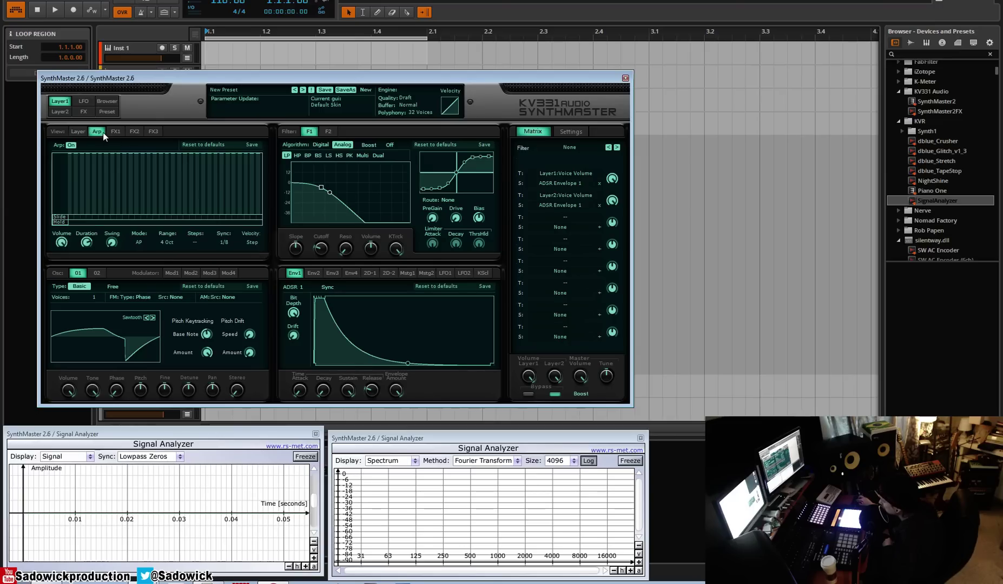
pyautogui.click(83, 133)
pyautogui.click(250, 156)
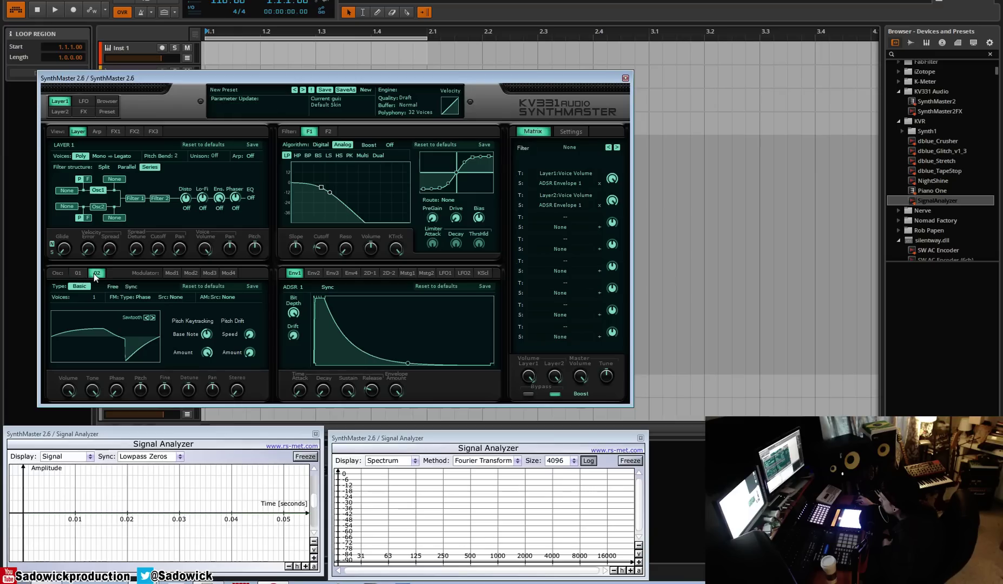
# - On the Osc 01 page, step oscillator 1's waveform forward until Asymmetrical 120 is selected
pyautogui.click(78, 273)
pyautogui.click(152, 318)
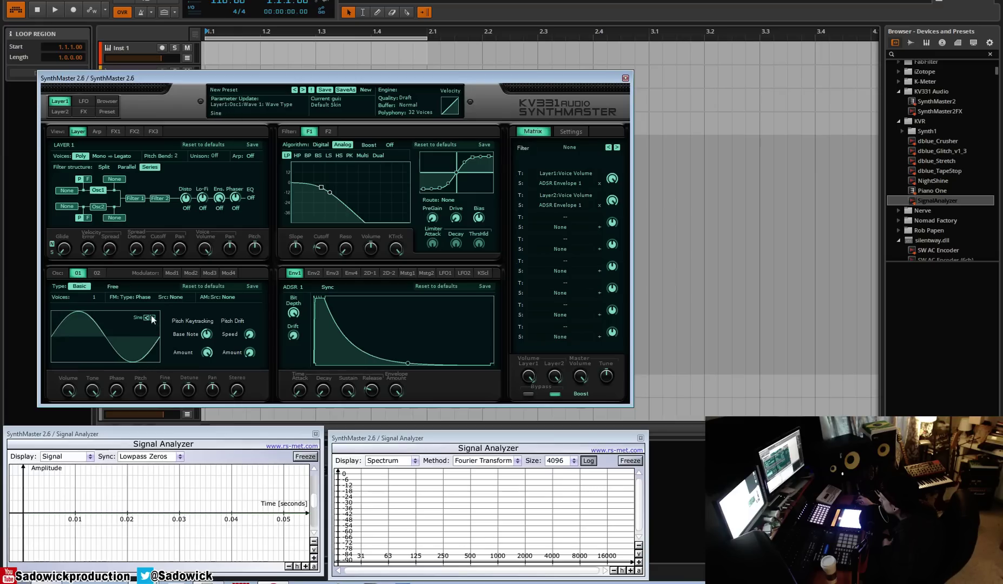
pyautogui.click(152, 317)
pyautogui.click(152, 318)
pyautogui.click(152, 317)
pyautogui.click(152, 317)
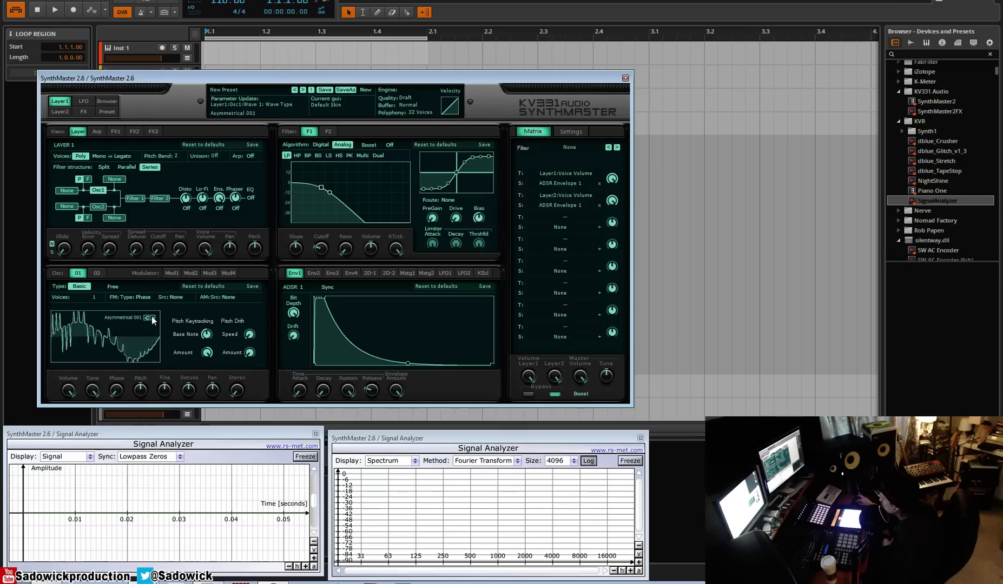
pyautogui.click(152, 317)
pyautogui.click(152, 317)
pyautogui.click(152, 317)
pyautogui.click(152, 318)
pyautogui.click(152, 317)
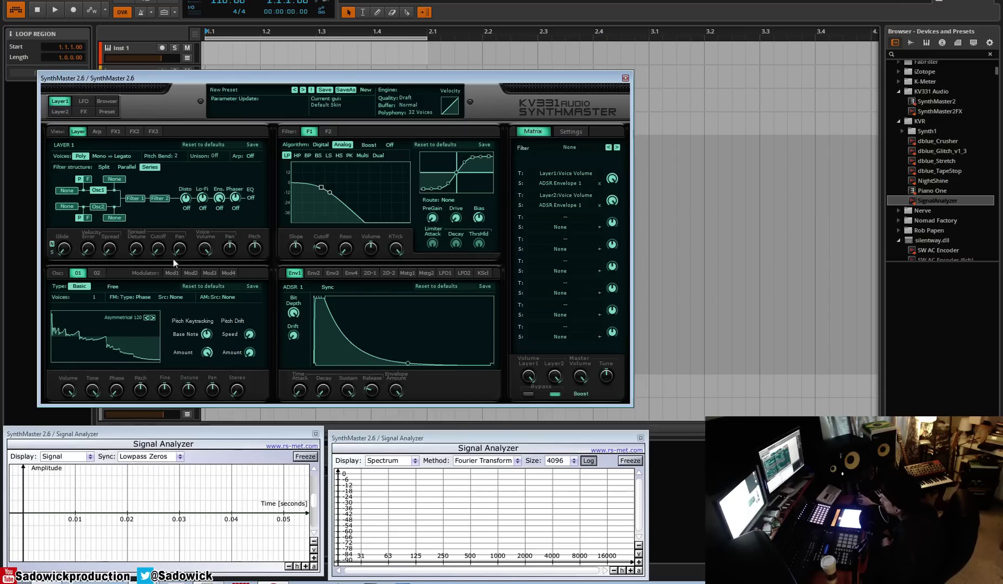
# - Check modulator 1's AM source list, leaving it set to None
pyautogui.click(171, 274)
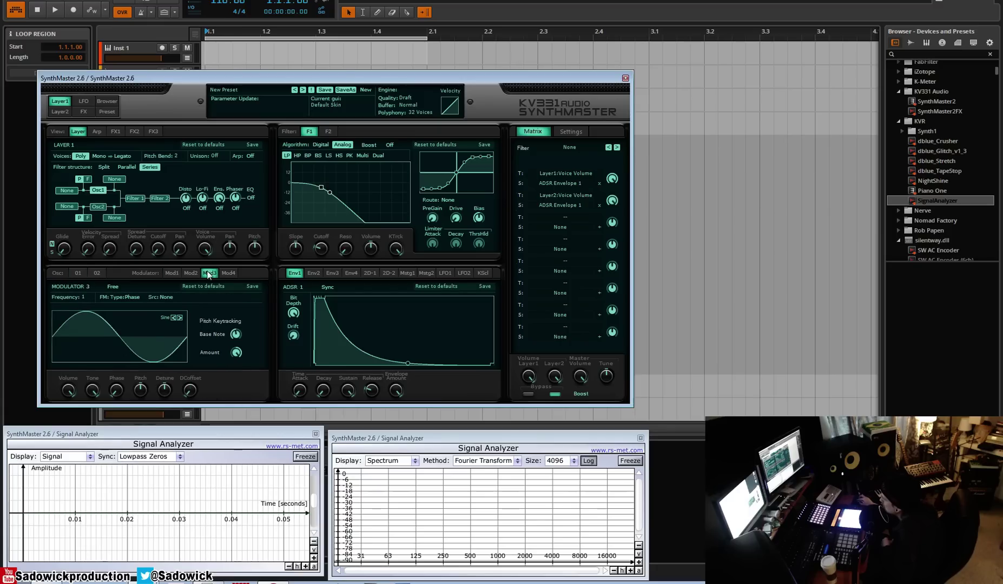
pyautogui.click(173, 272)
pyautogui.click(114, 179)
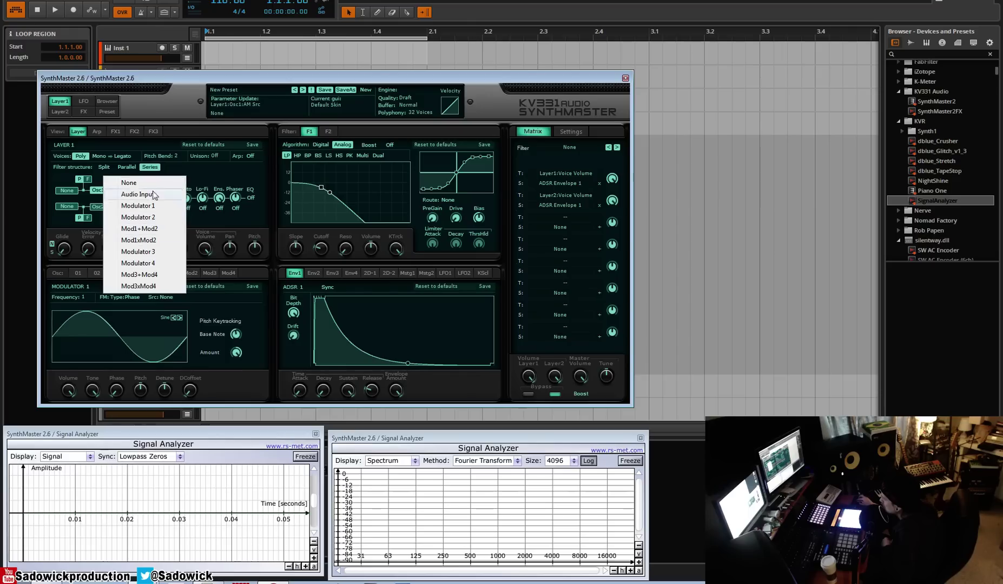
pyautogui.click(207, 173)
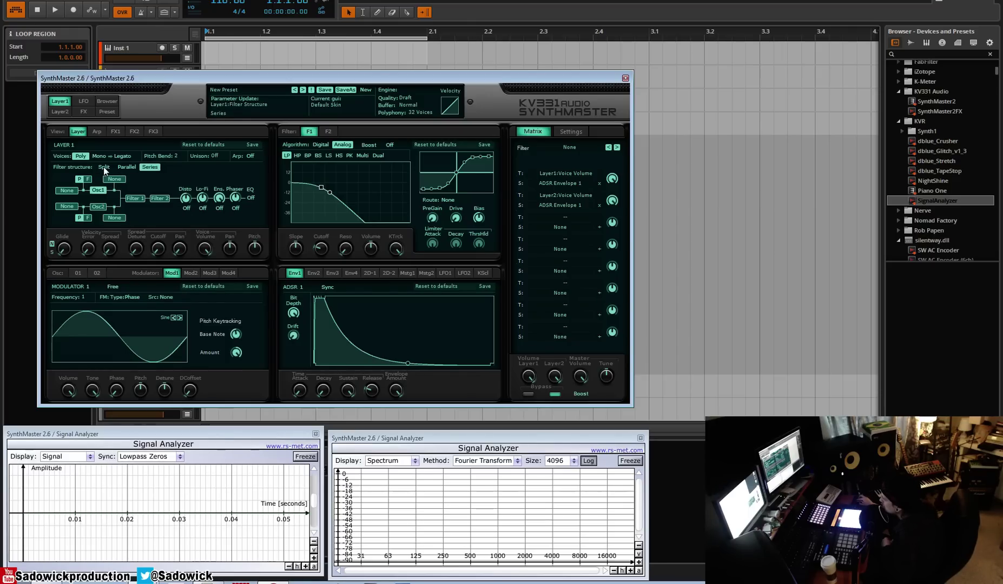
# - Toggle Filter 1's bypass, glance at Filter 2, and sweep Filter 1's cutoff to about 15874.6 Hz
pyautogui.click(135, 197)
pyautogui.click(139, 197)
pyautogui.click(328, 132)
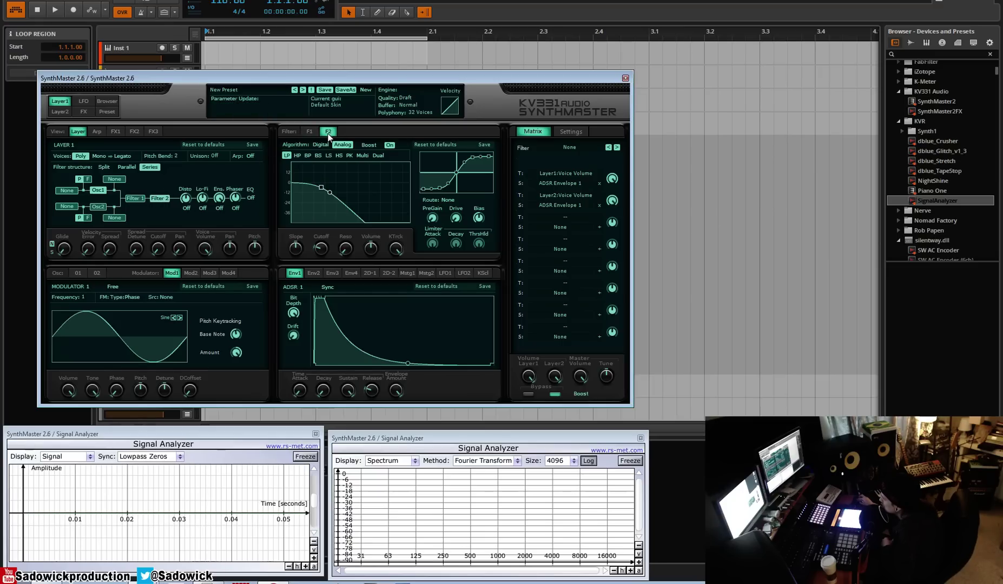
pyautogui.click(307, 131)
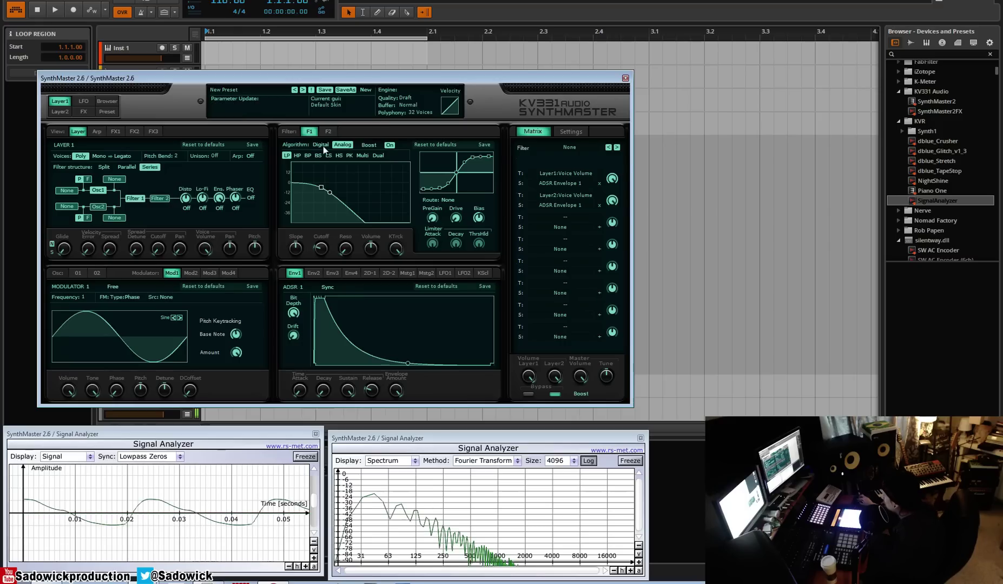
pyautogui.moveTo(312, 253); pyautogui.dragTo(321, 158)
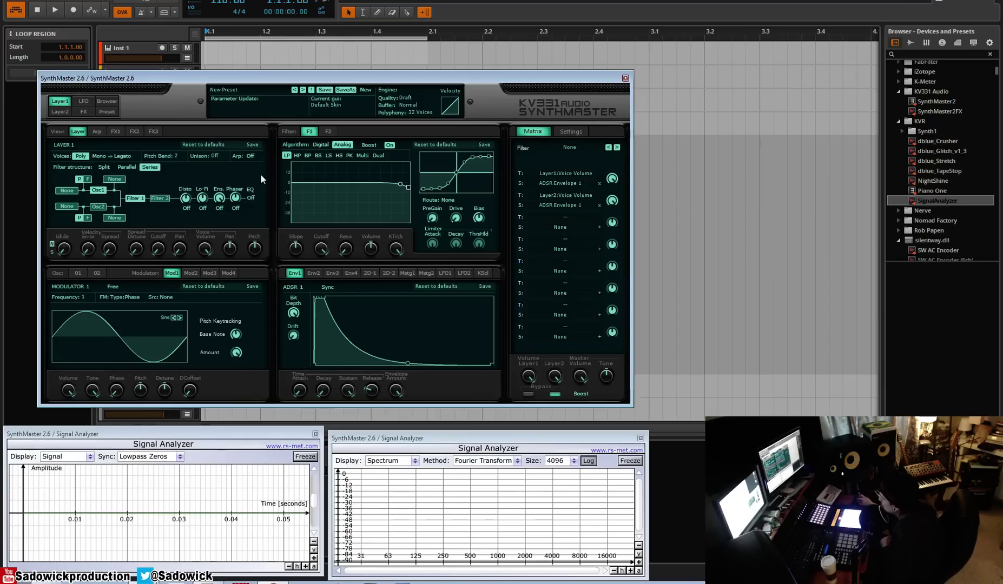
# - Toggle the filter bypasses, then set the filter structure to Parallel and finally Split
pyautogui.click(137, 199)
pyautogui.click(164, 198)
pyautogui.click(164, 198)
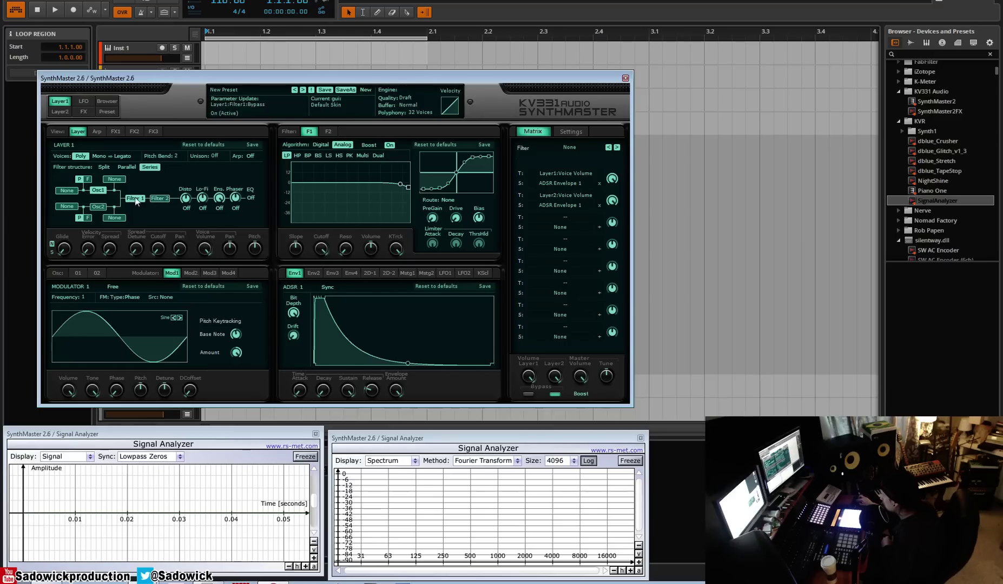
pyautogui.click(126, 167)
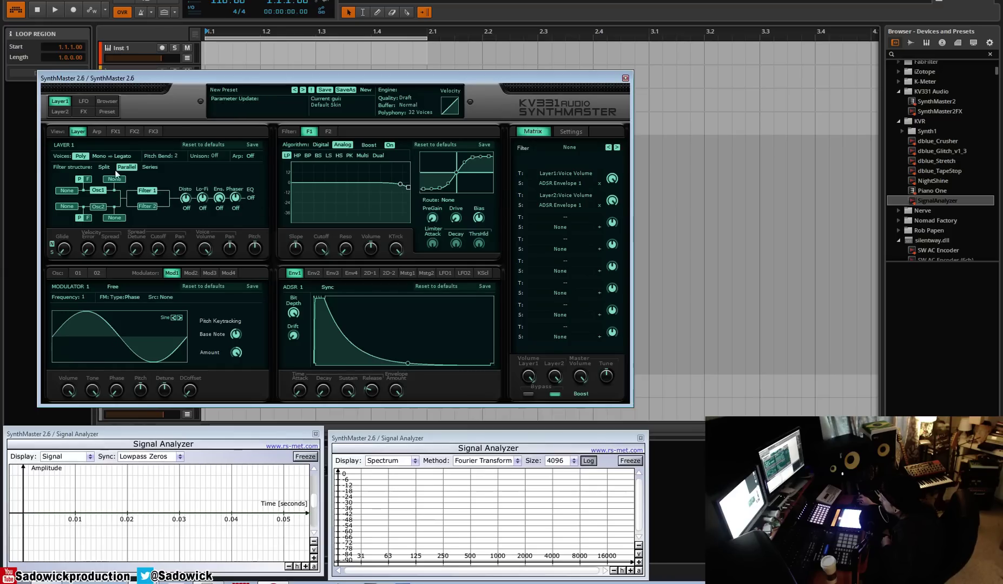
pyautogui.click(104, 166)
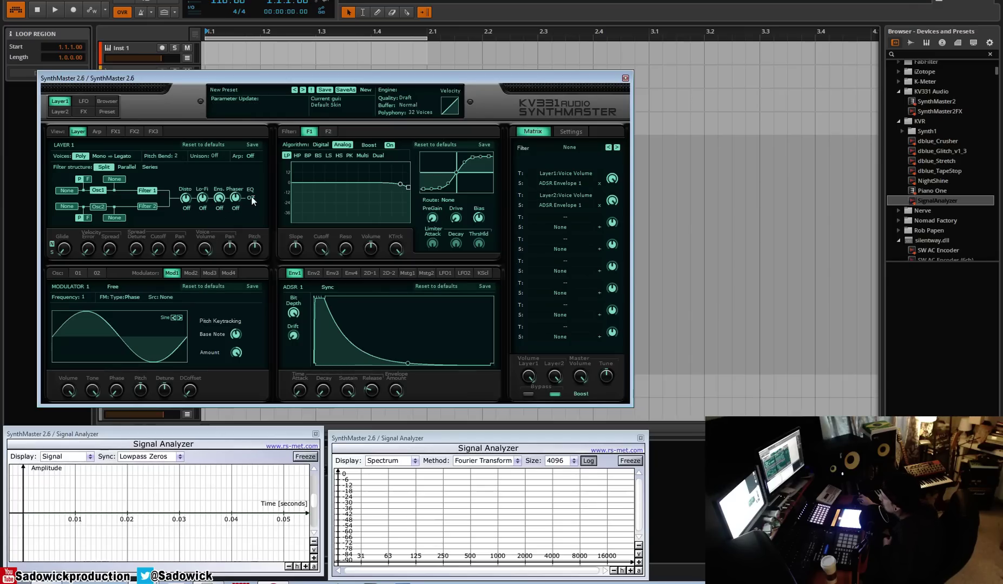
# - Toggle the Phaser on and off, then view the Arp step grid and return to Layer
pyautogui.click(235, 209)
pyautogui.click(235, 209)
pyautogui.click(97, 132)
pyautogui.click(78, 132)
# - Switch the arpeggiator on and show its Arp step grid
pyautogui.click(97, 132)
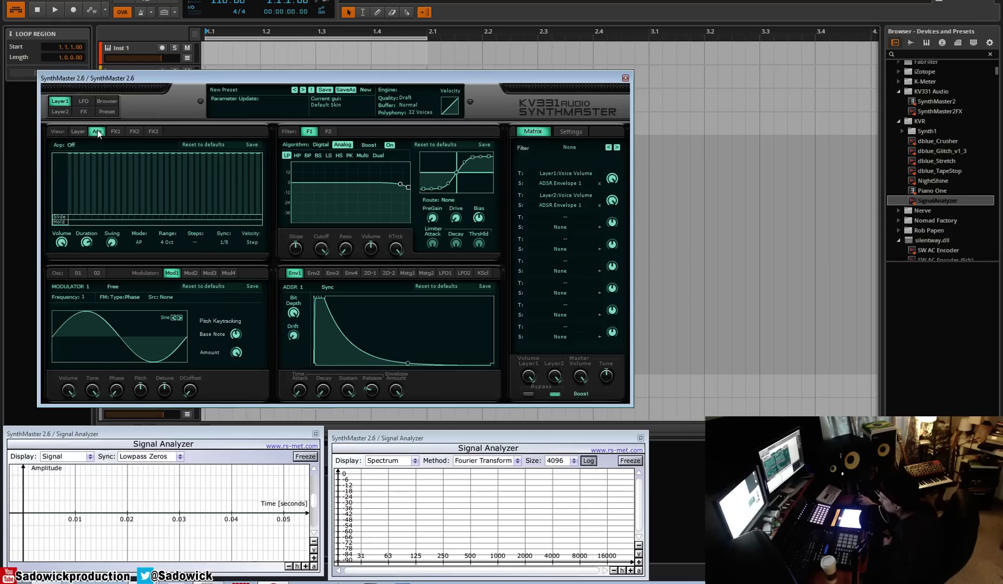
pyautogui.click(78, 131)
pyautogui.click(251, 157)
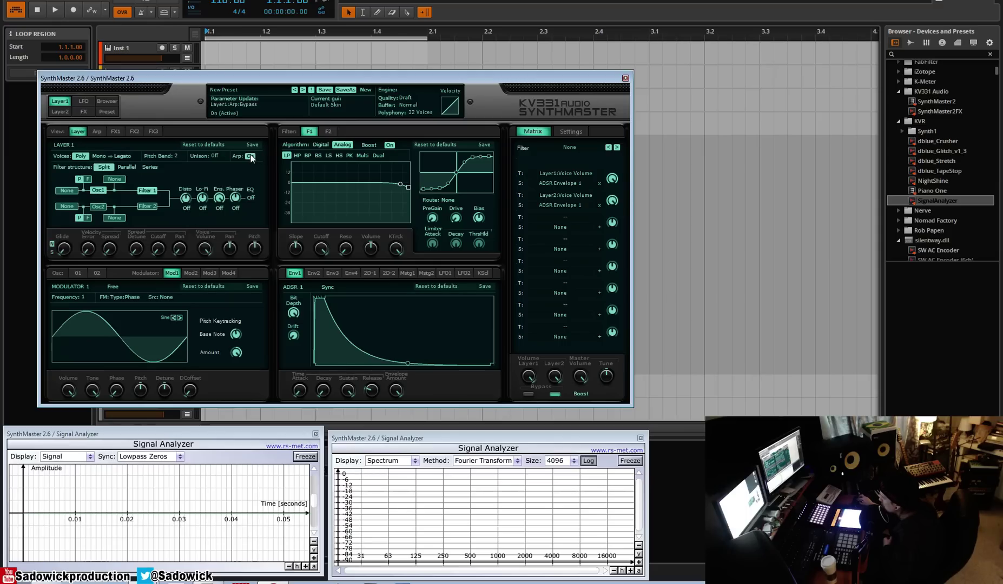
pyautogui.click(97, 131)
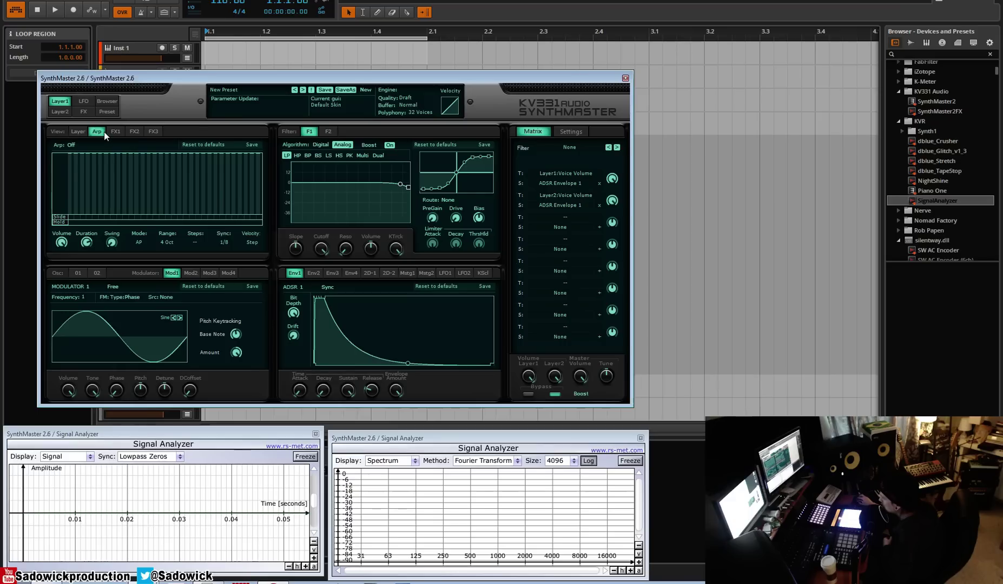
# - Browse the FX1 and FX2 effect pages, ending on FX3 with Phaser and EQ
pyautogui.click(115, 133)
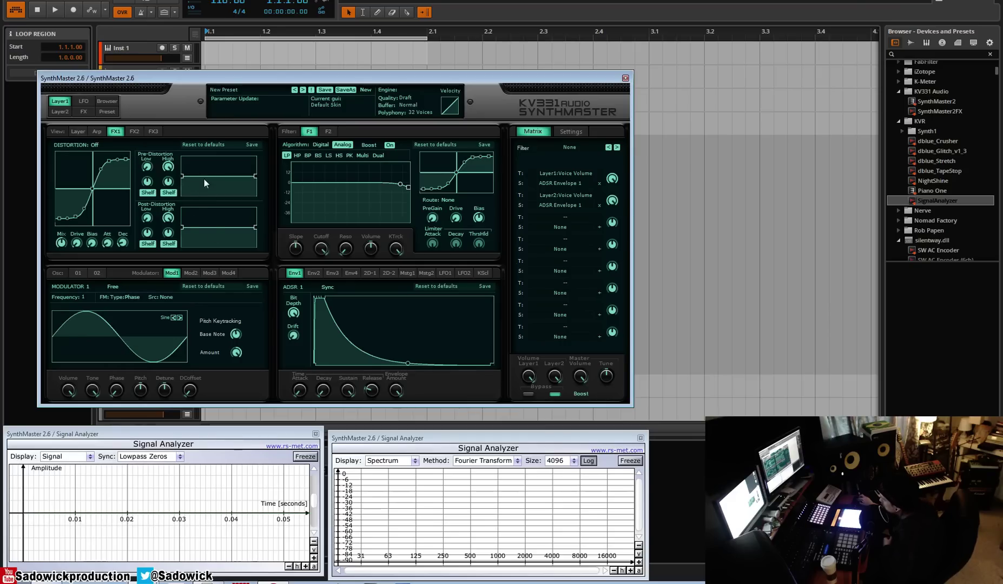
pyautogui.click(134, 131)
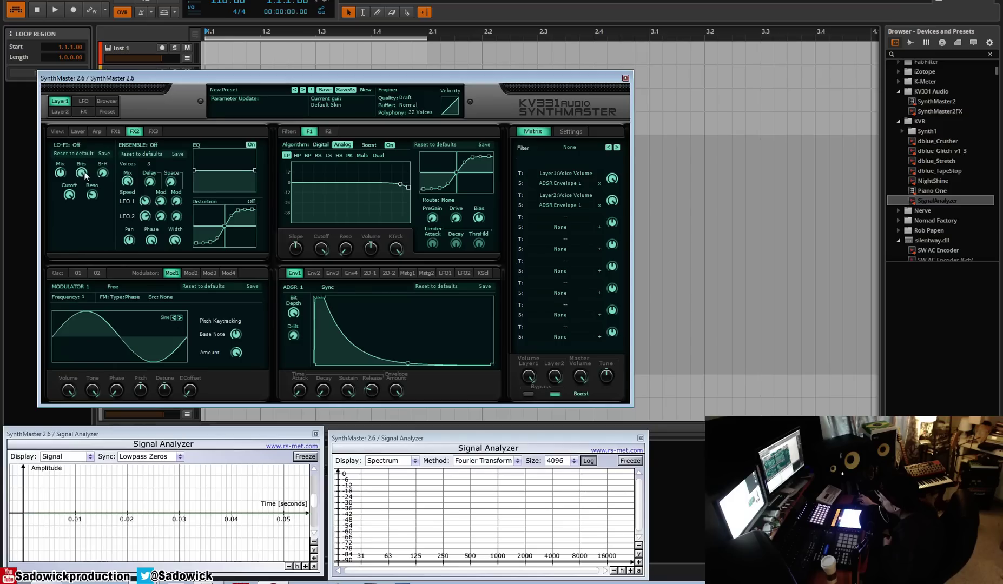
pyautogui.moveTo(104, 177)
pyautogui.moveTo(93, 195)
pyautogui.moveTo(194, 243)
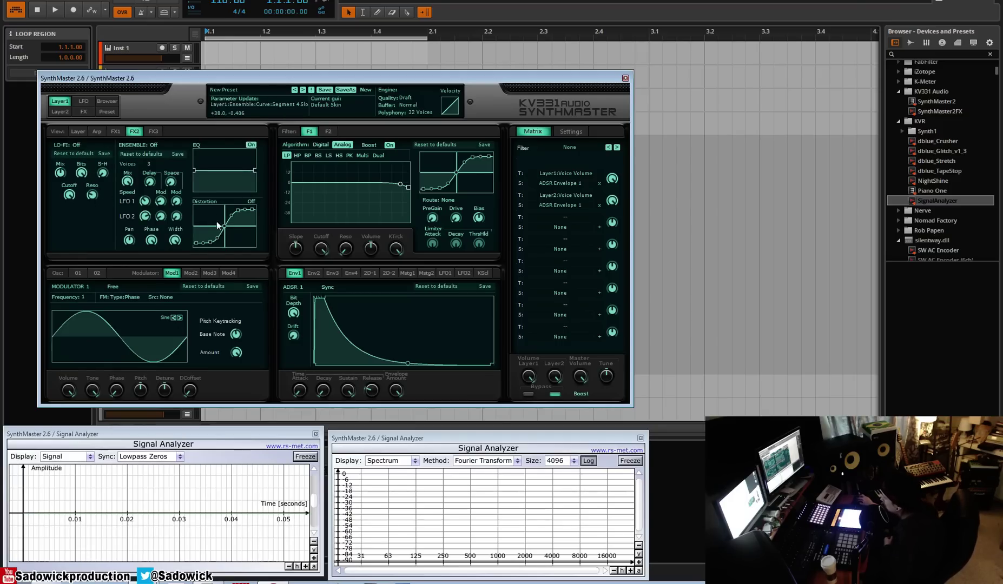
pyautogui.click(153, 132)
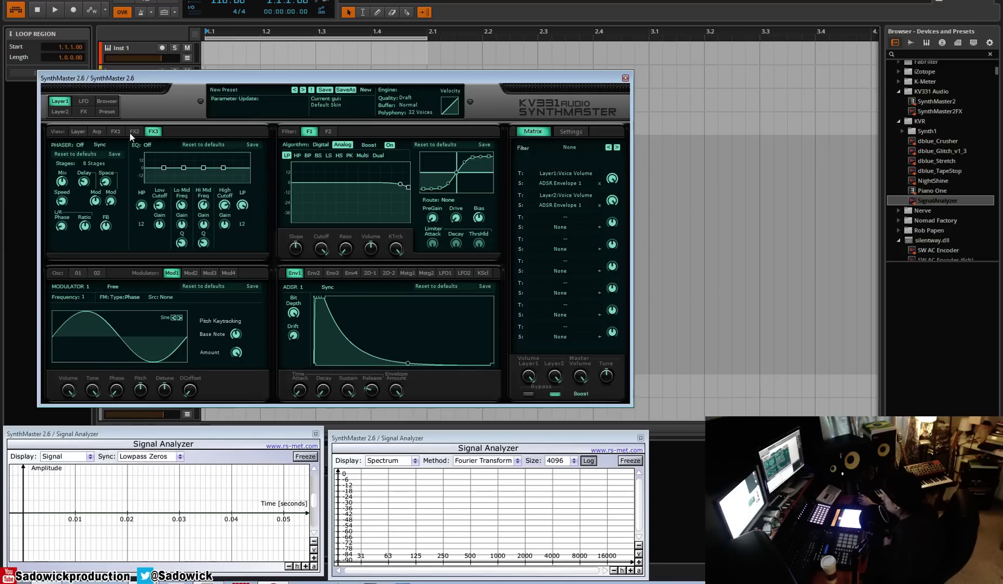
# - From the oscillator 1 page, load New > Init Preset
pyautogui.click(77, 132)
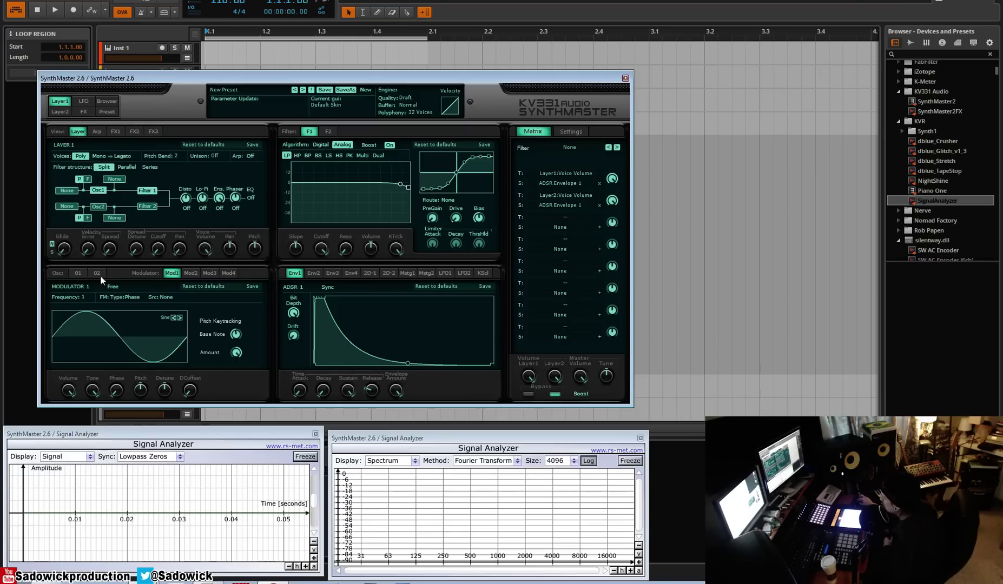
pyautogui.click(80, 273)
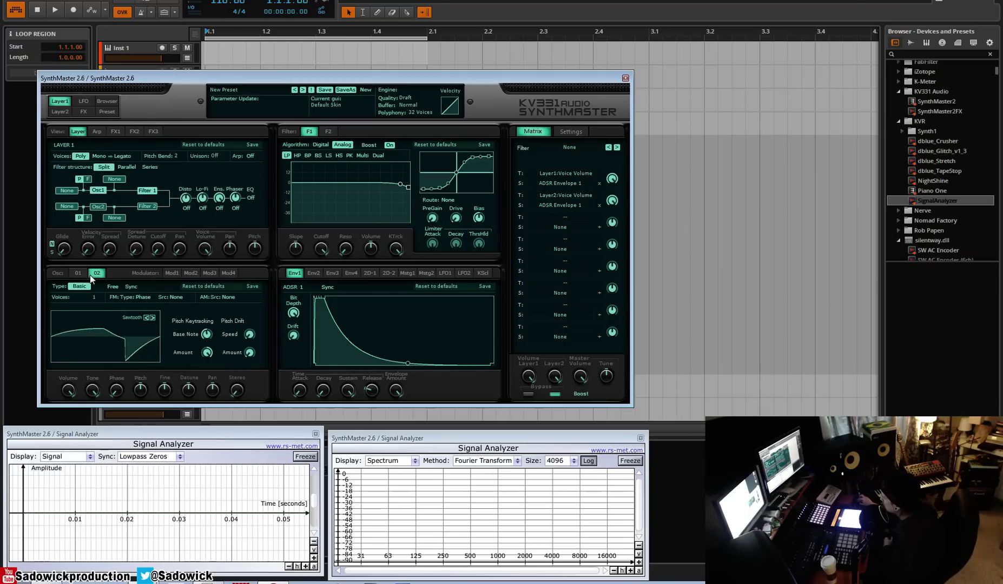
pyautogui.click(368, 90)
pyautogui.click(383, 93)
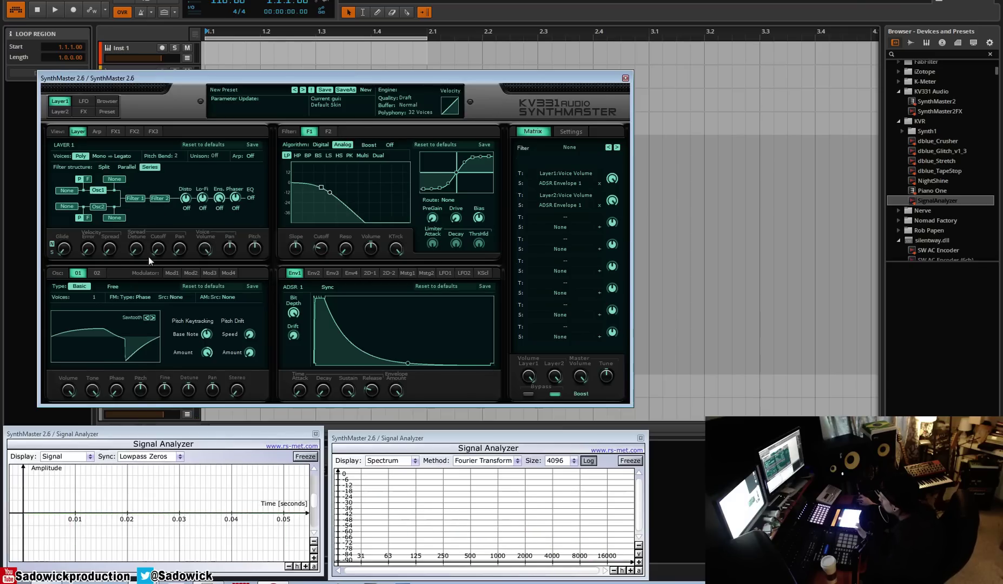
# - Set unison to 2 voices and oscillator 1's Voices to 8
pyautogui.click(93, 297)
pyautogui.click(111, 320)
pyautogui.click(214, 155)
pyautogui.click(238, 178)
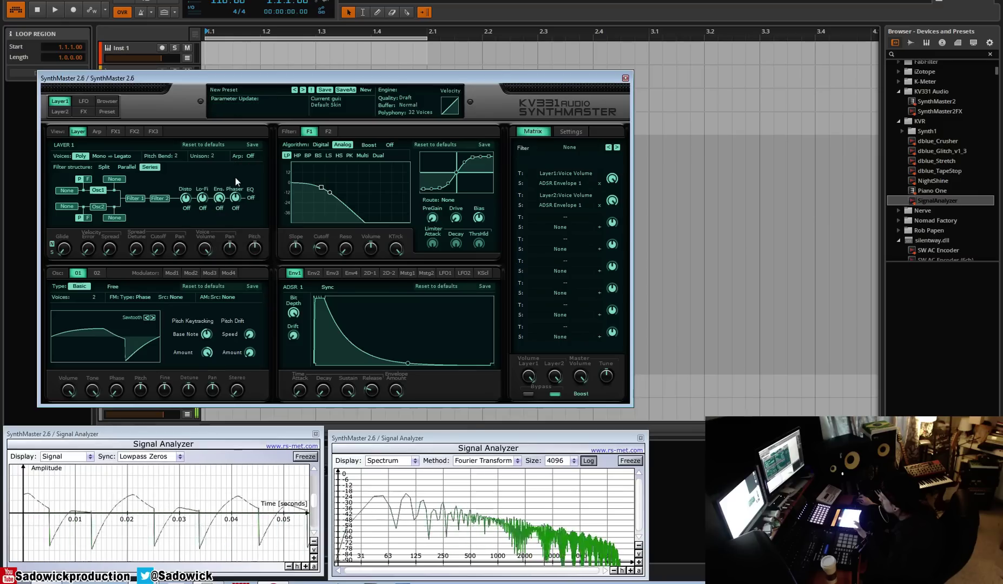
pyautogui.click(97, 299)
pyautogui.click(113, 389)
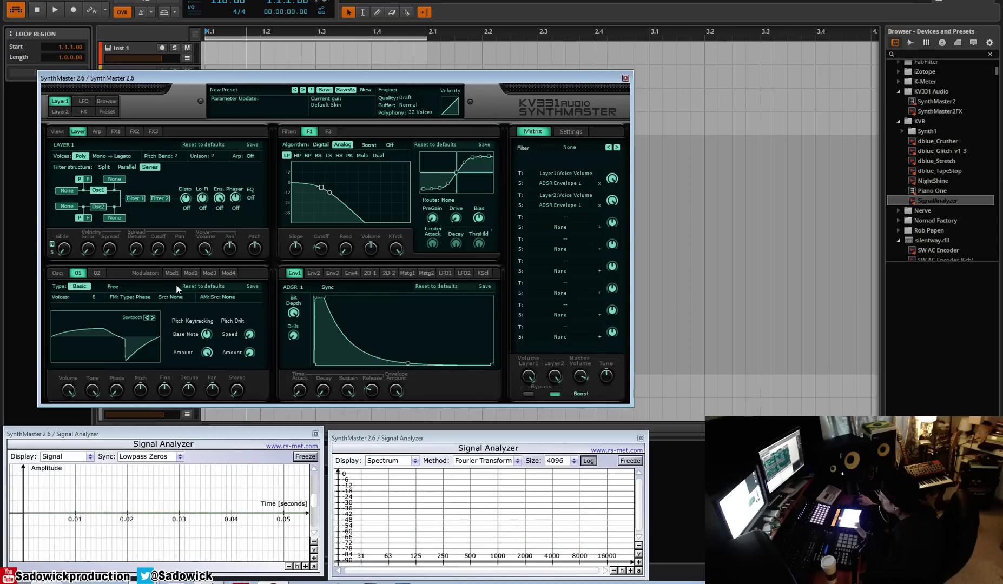
# - Make oscillator 1 free-running, widen the pan spread, and keep oscillator 2 at 8 voices
pyautogui.click(115, 290)
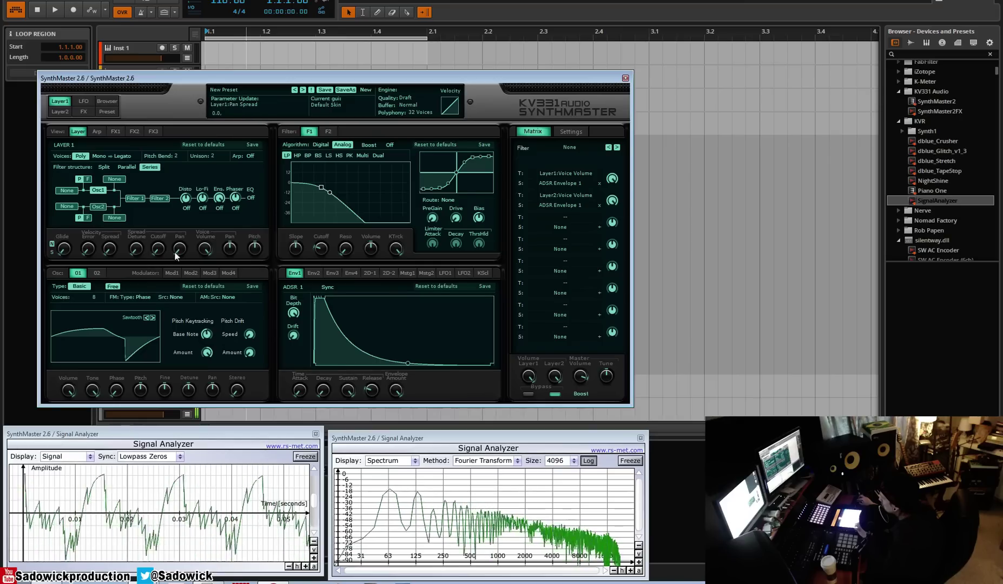
pyautogui.moveTo(179, 249); pyautogui.dragTo(194, 176)
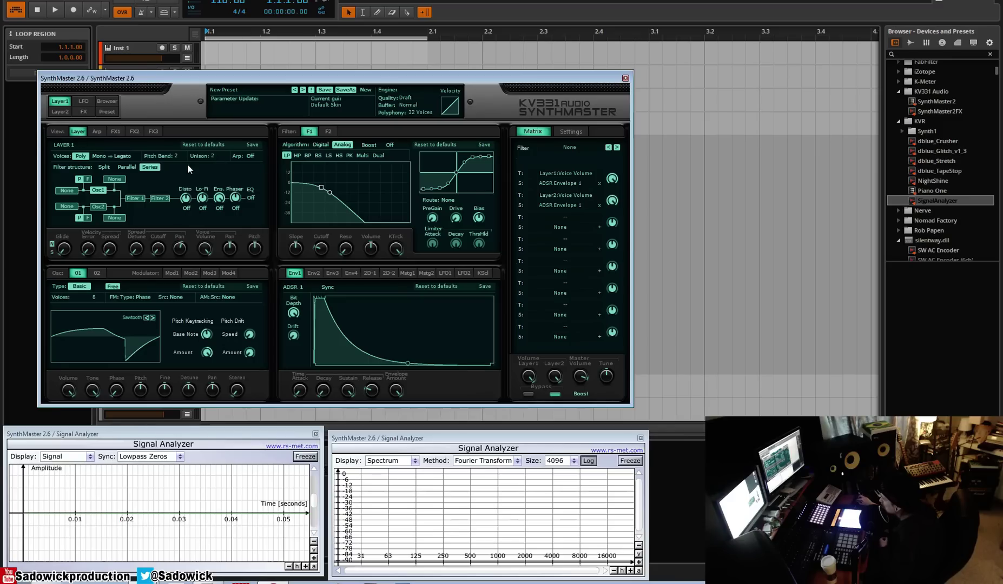
pyautogui.click(96, 272)
pyautogui.click(94, 297)
pyautogui.click(99, 311)
pyautogui.click(77, 272)
# - Step oscillator 2's waveform to Square, then show modulator 2's sine-wave settings page
pyautogui.click(95, 273)
pyautogui.click(153, 318)
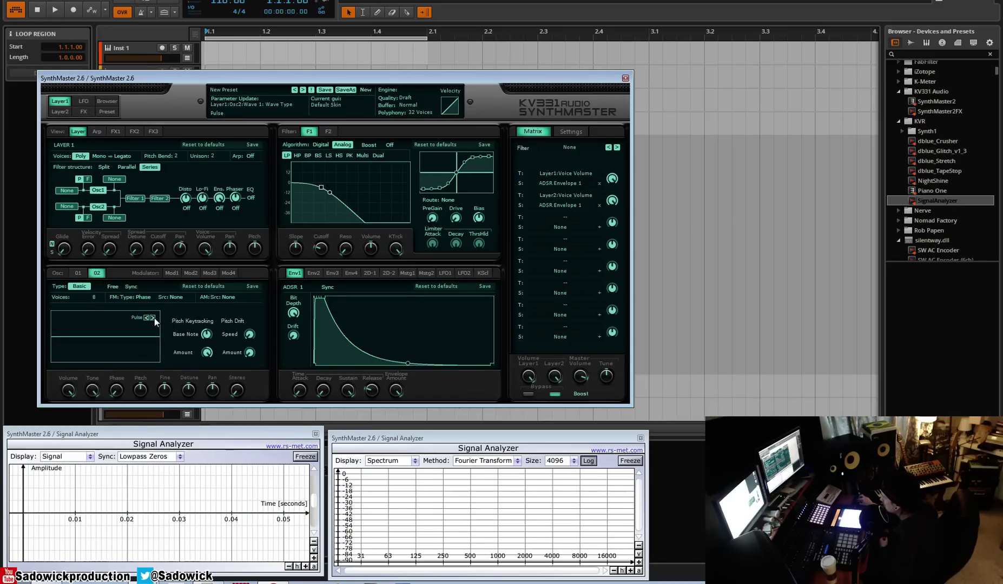
pyautogui.click(153, 318)
pyautogui.click(153, 318)
pyautogui.click(153, 317)
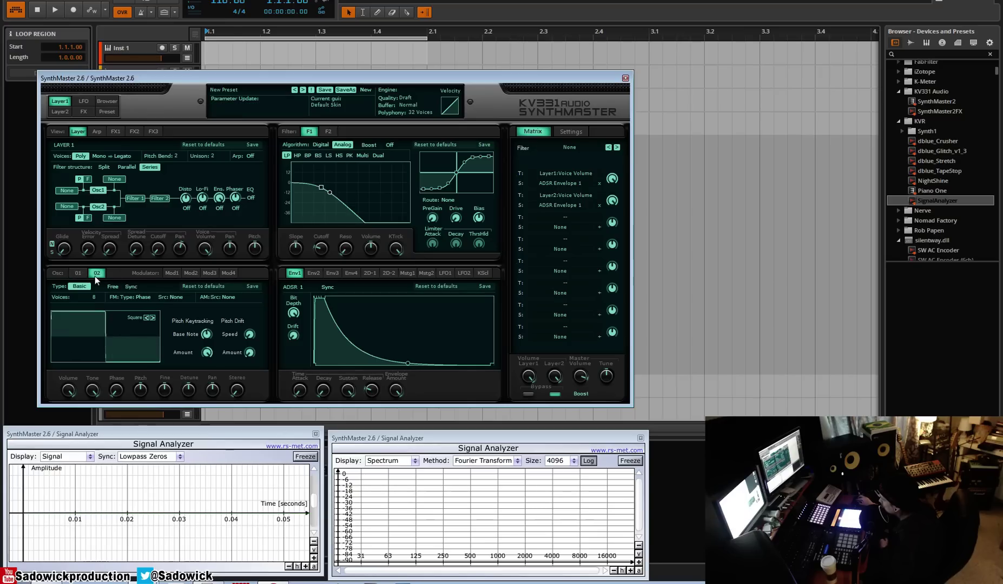
pyautogui.click(168, 273)
pyautogui.click(191, 274)
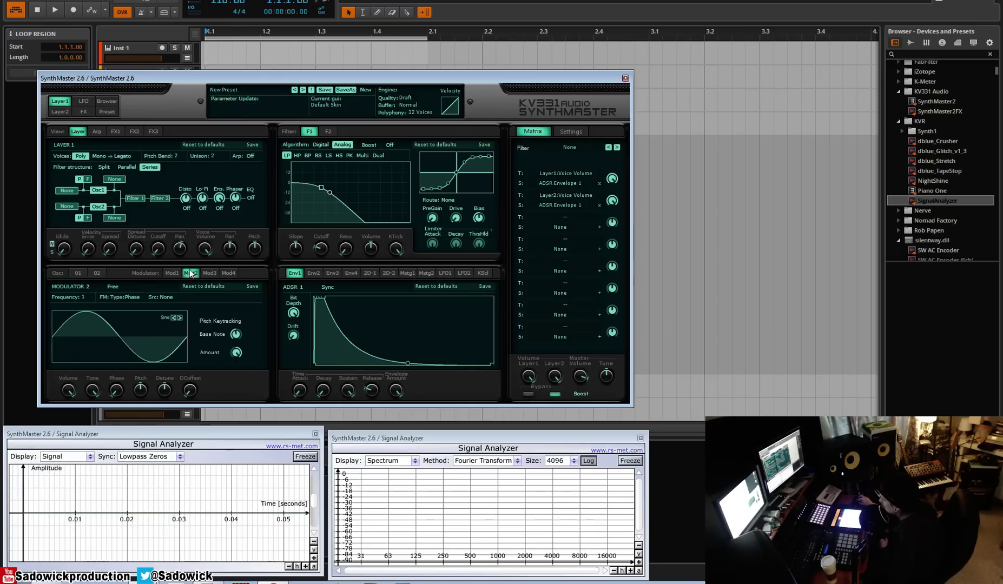